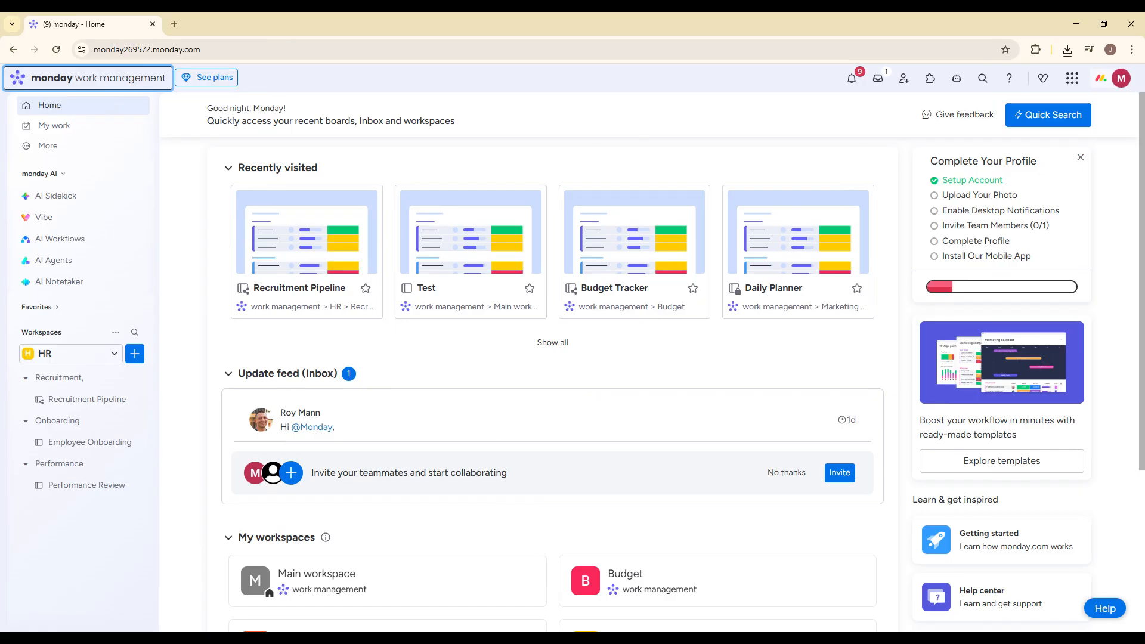
# Switch from the HR workspace to the Main workspace.
pyautogui.click(114, 353)
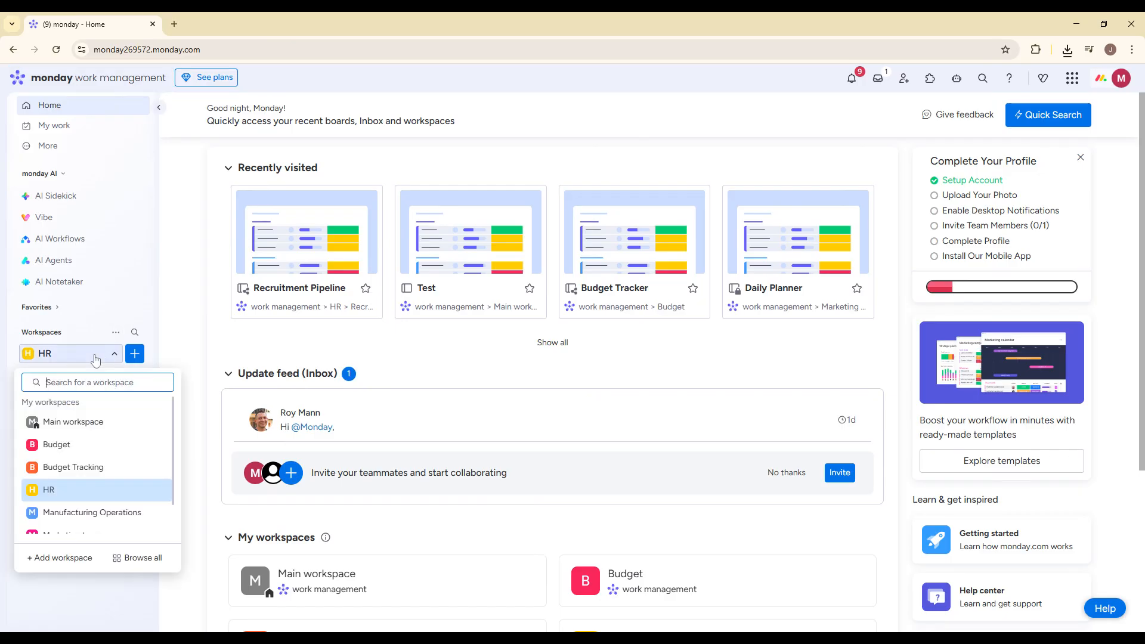
pyautogui.scroll(-1, 101, 417)
pyautogui.scroll(1, 99, 426)
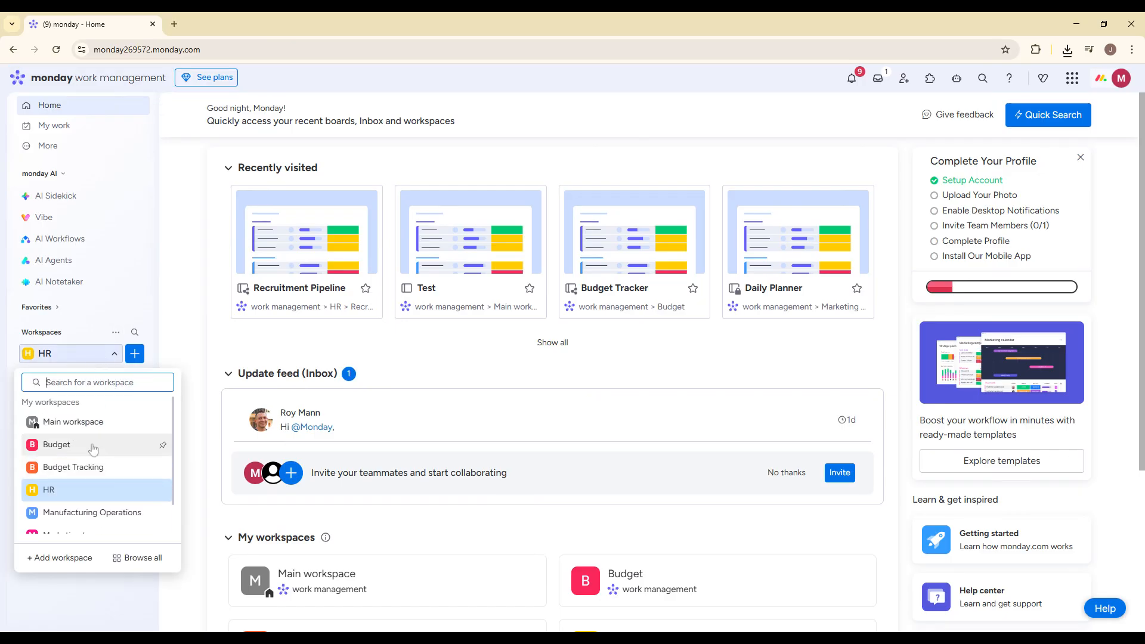
pyautogui.click(89, 420)
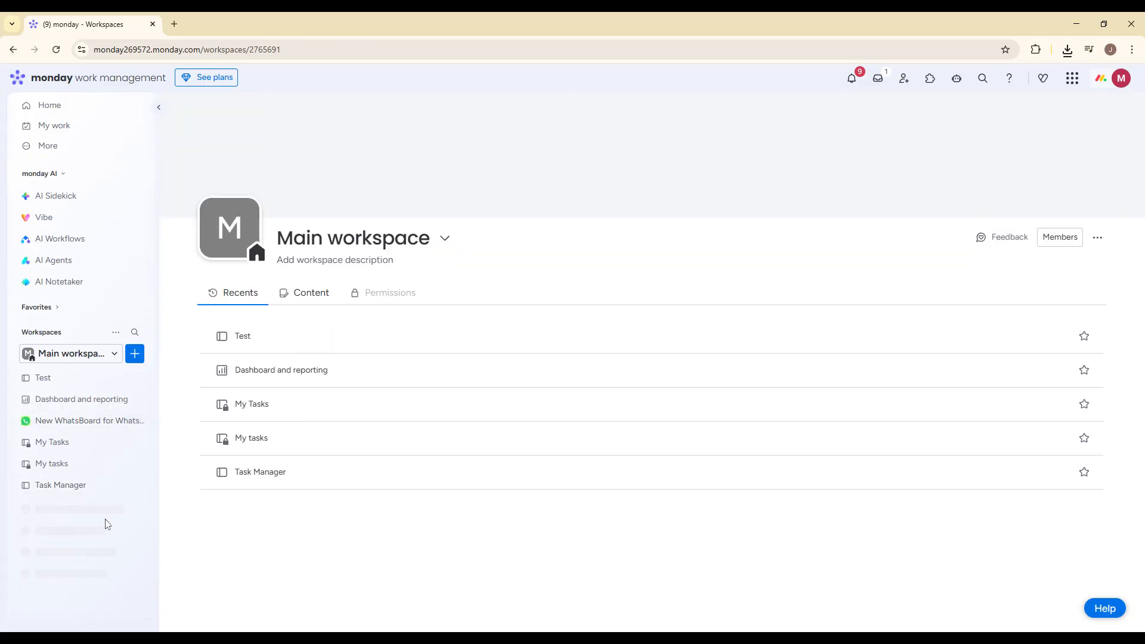
# Start a new board in the Main workspace and name it "Design Projects".
pyautogui.click(135, 353)
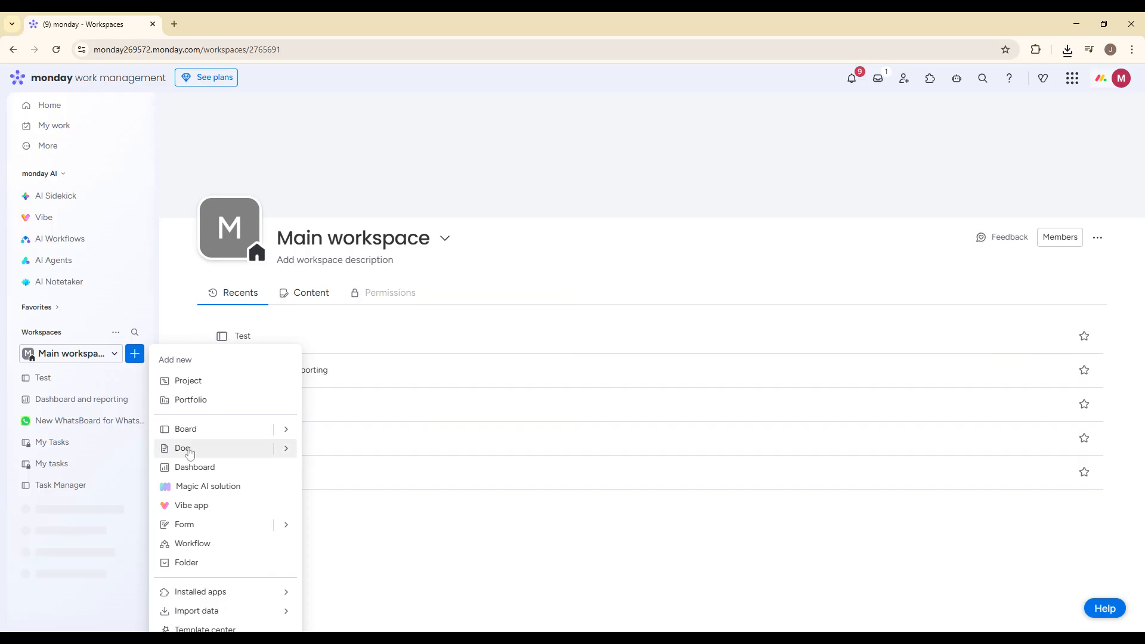
pyautogui.moveTo(286, 417)
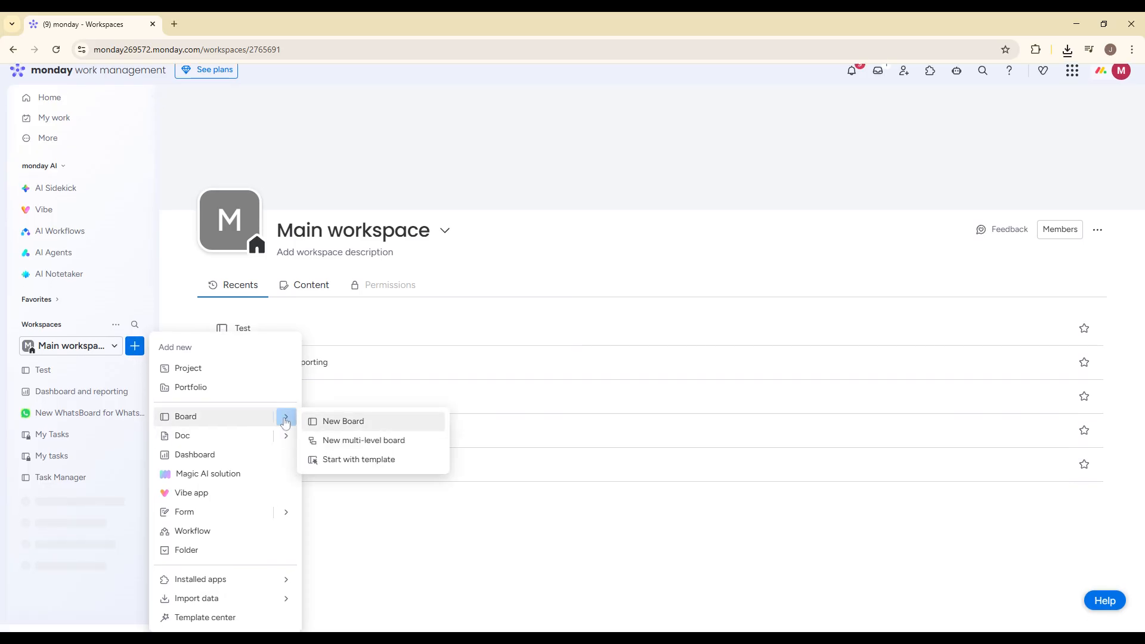
pyautogui.click(330, 424)
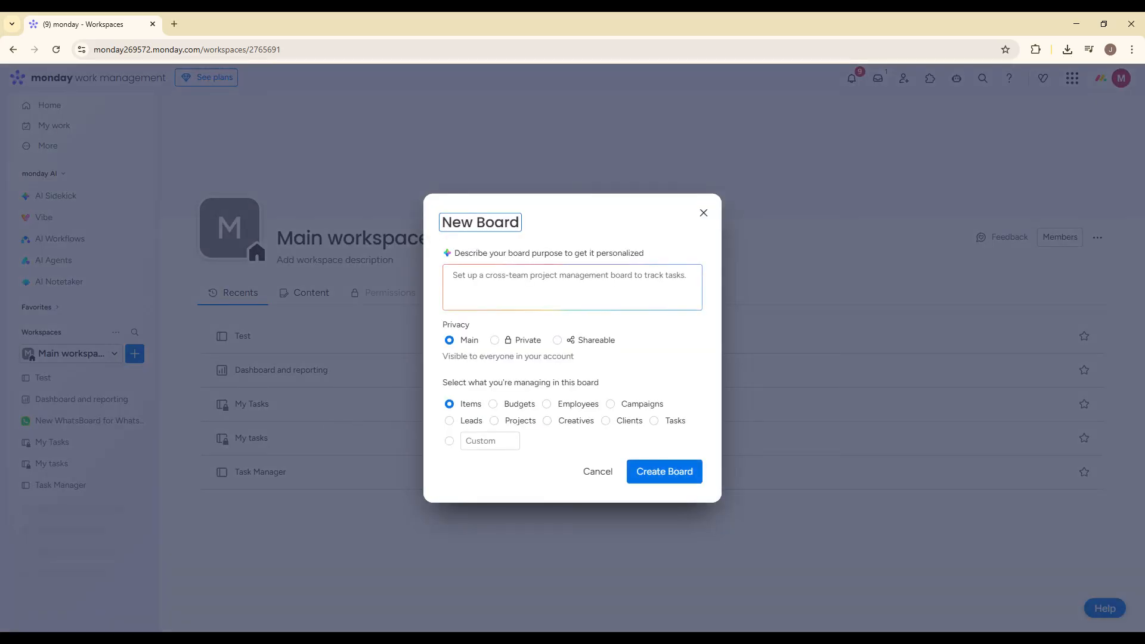
pyautogui.hotkey('ctrl', 'a')
pyautogui.write('Design')
pyautogui.press('BackSpace')
pyautogui.press('BackSpace')
pyautogui.press('BackSpace')
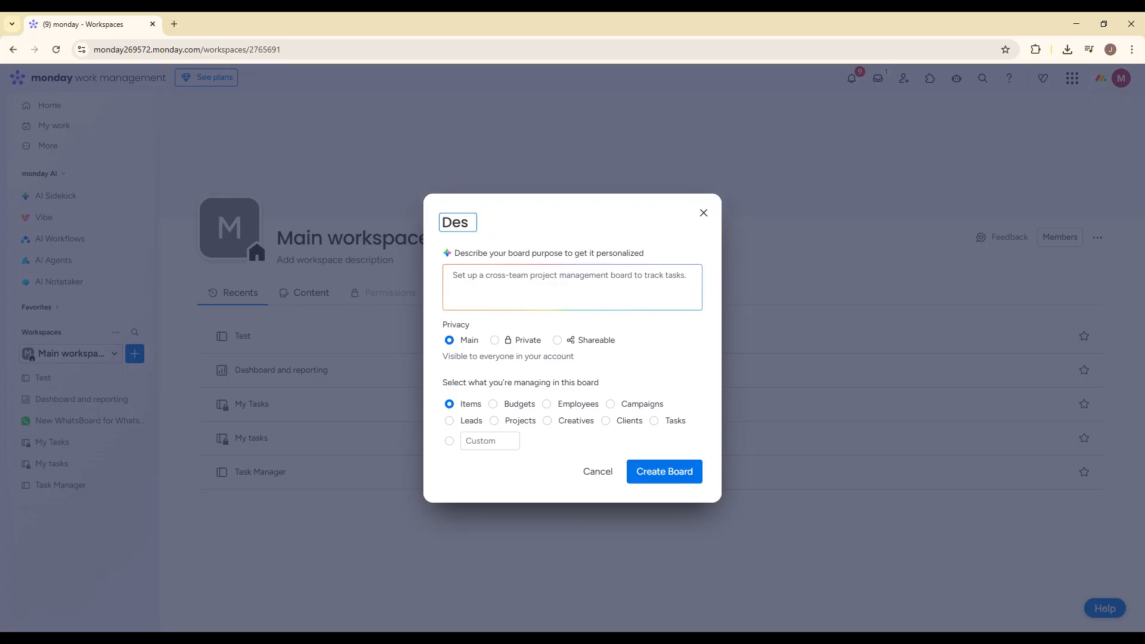
pyautogui.write('ign Projects')
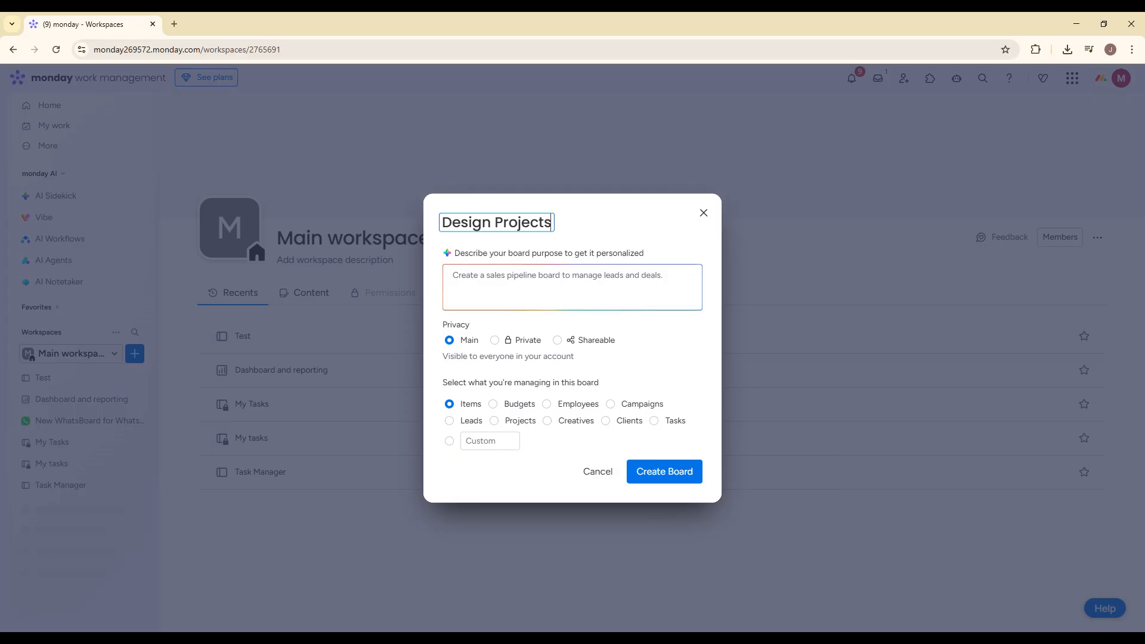
# Create the board with Shareable privacy for managing Projects, and dismiss the welcome message and the AI Sidekick.
pyautogui.click(459, 335)
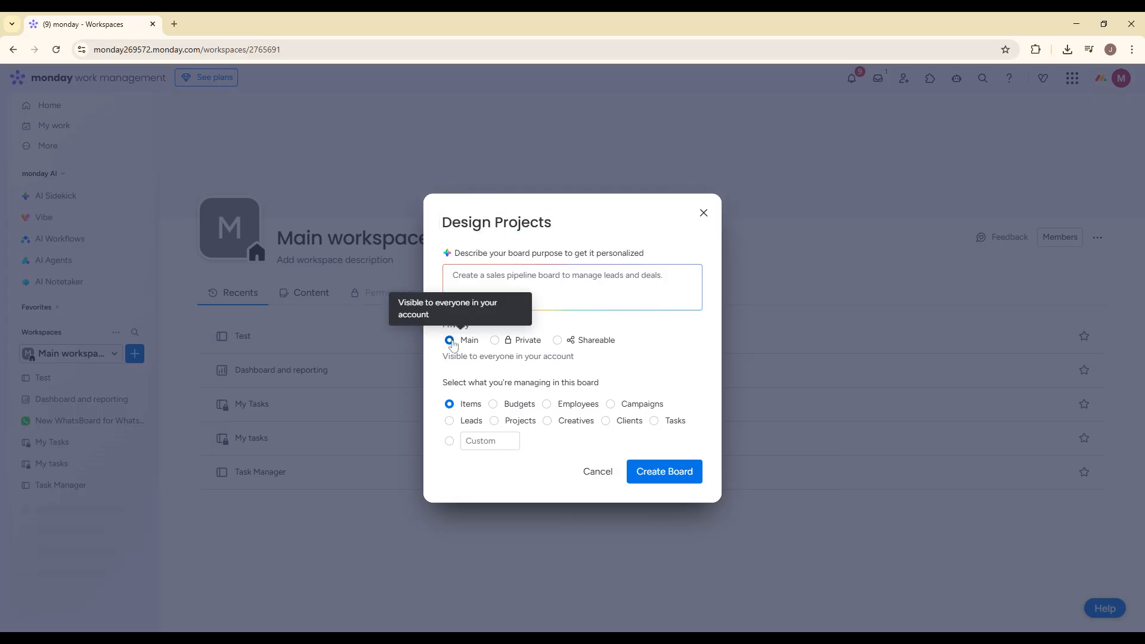
pyautogui.click(494, 420)
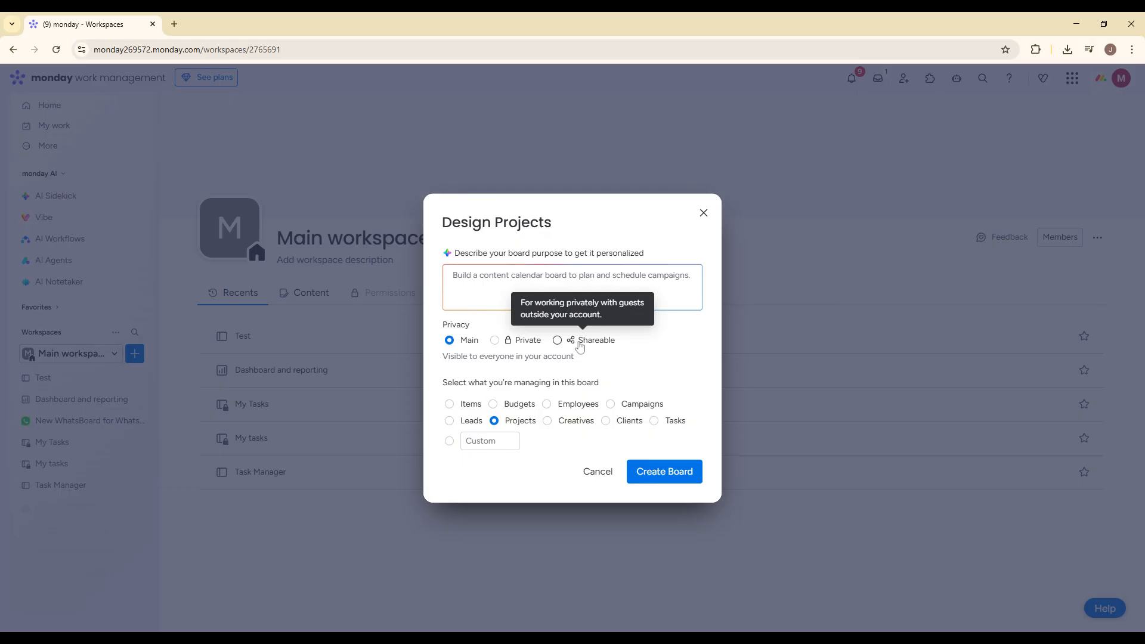
pyautogui.click(660, 471)
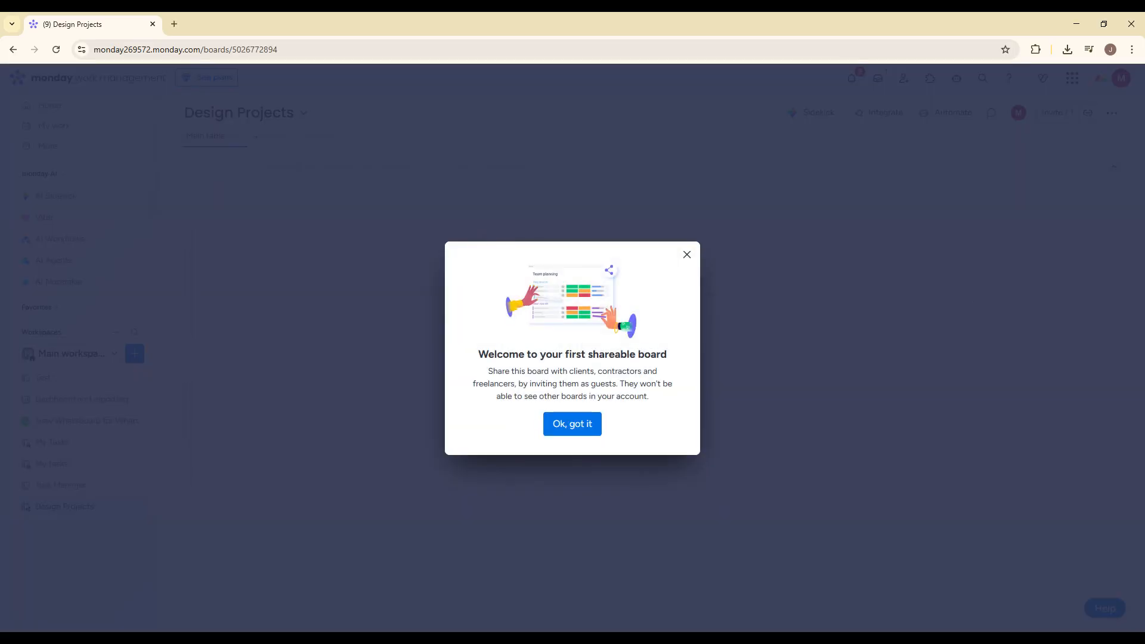
pyautogui.click(582, 424)
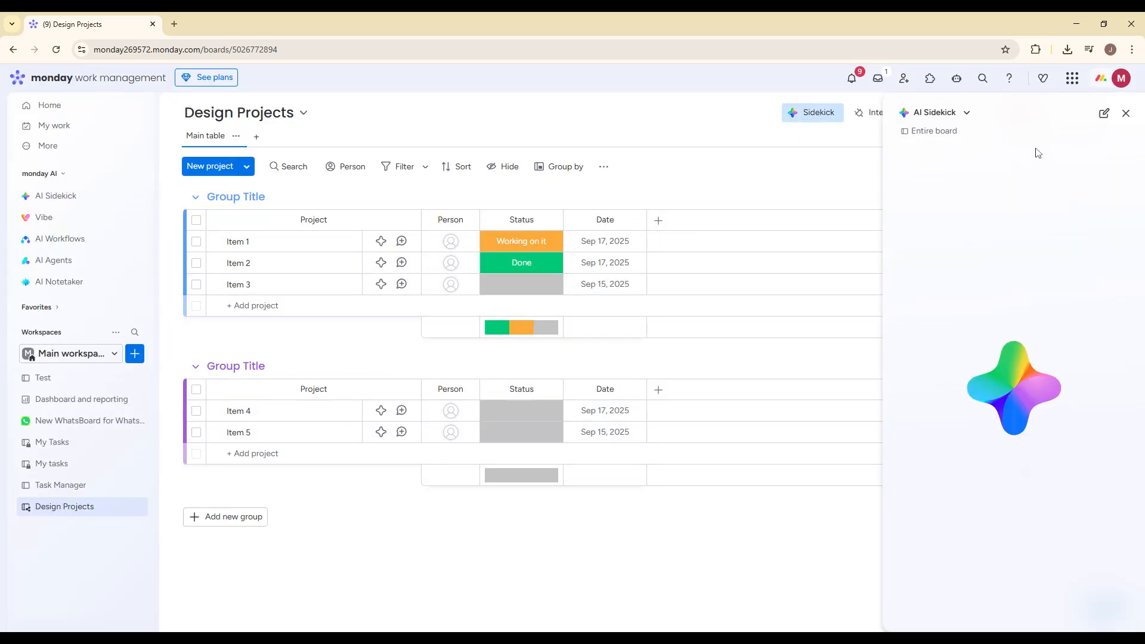
pyautogui.click(1127, 114)
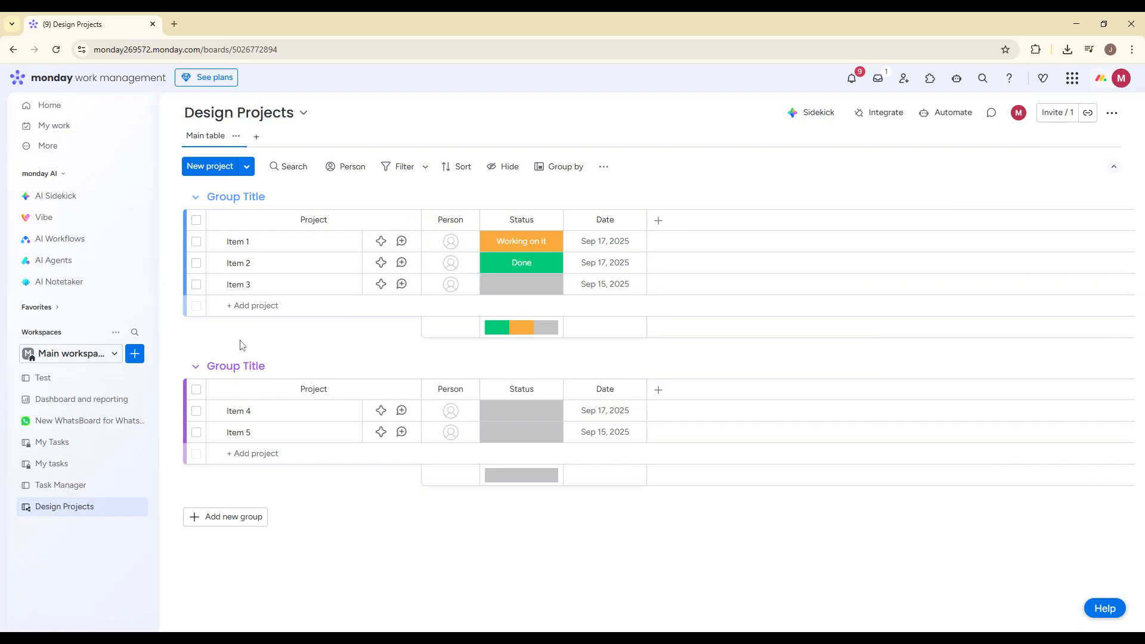
# Rename the board's first group as "Incoming requests".
pyautogui.click(238, 196)
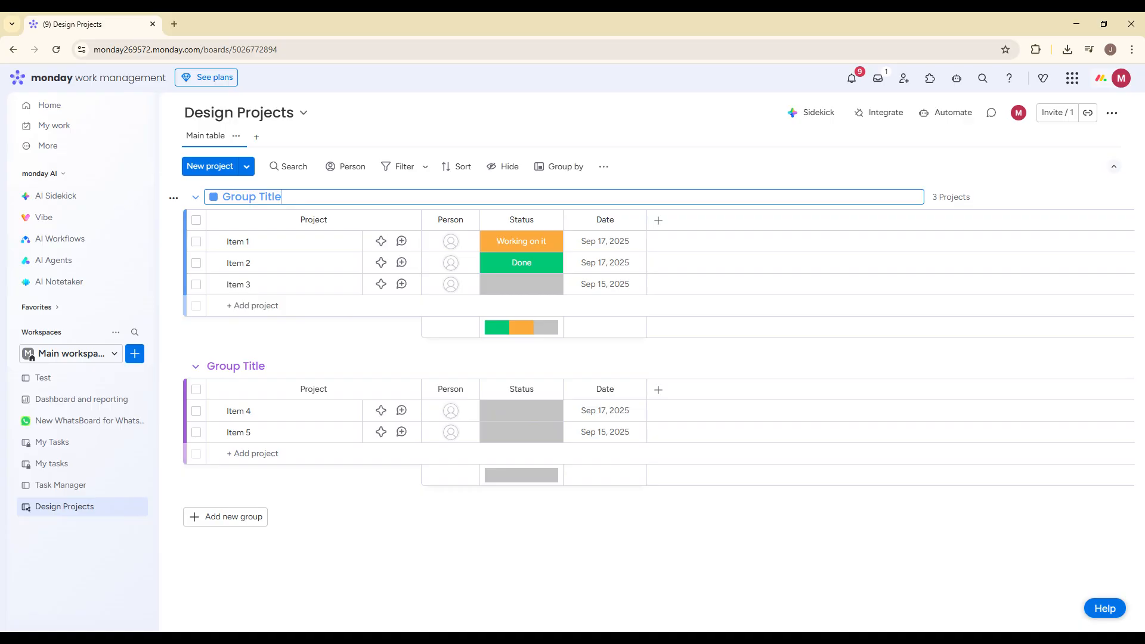
pyautogui.press('BackSpace')
pyautogui.press('BackSpace')
pyautogui.press('BackSpace')
pyautogui.press('BackSpace')
pyautogui.press('BackSpace')
pyautogui.press('BackSpace')
pyautogui.press('BackSpace')
pyautogui.press('BackSpace')
pyautogui.press('BackSpace')
pyautogui.press('BackSpace')
pyautogui.write('Incoming requests')
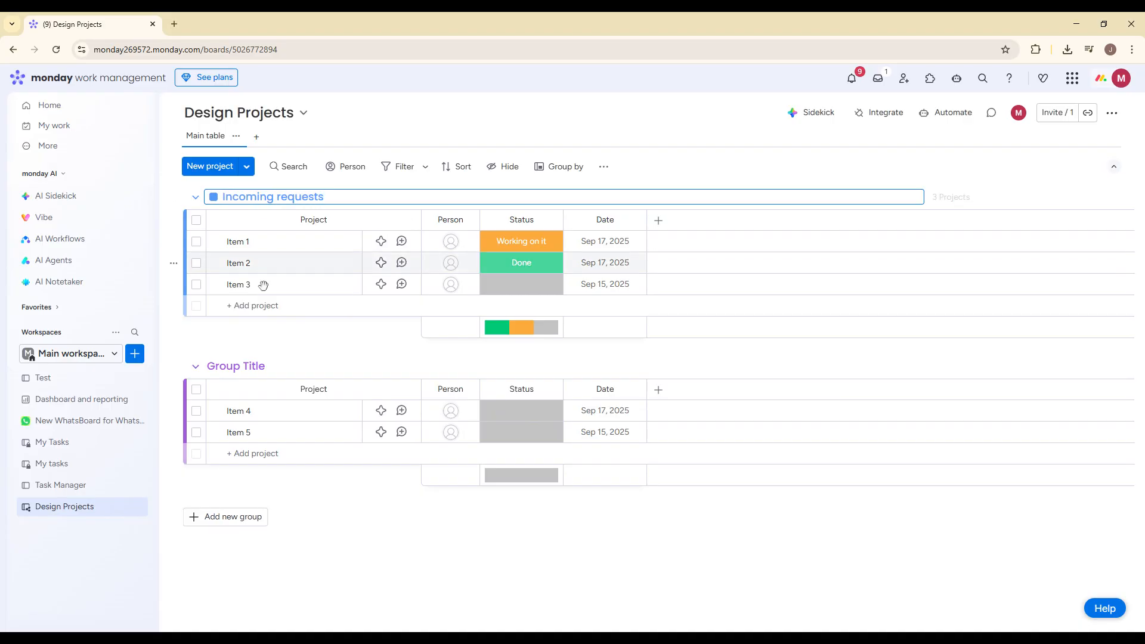
pyautogui.press('Return')
# Rename the board's second group as "Briefing".
pyautogui.click(236, 366)
pyautogui.hotkey('ctrl', 'a')
pyautogui.write('B')
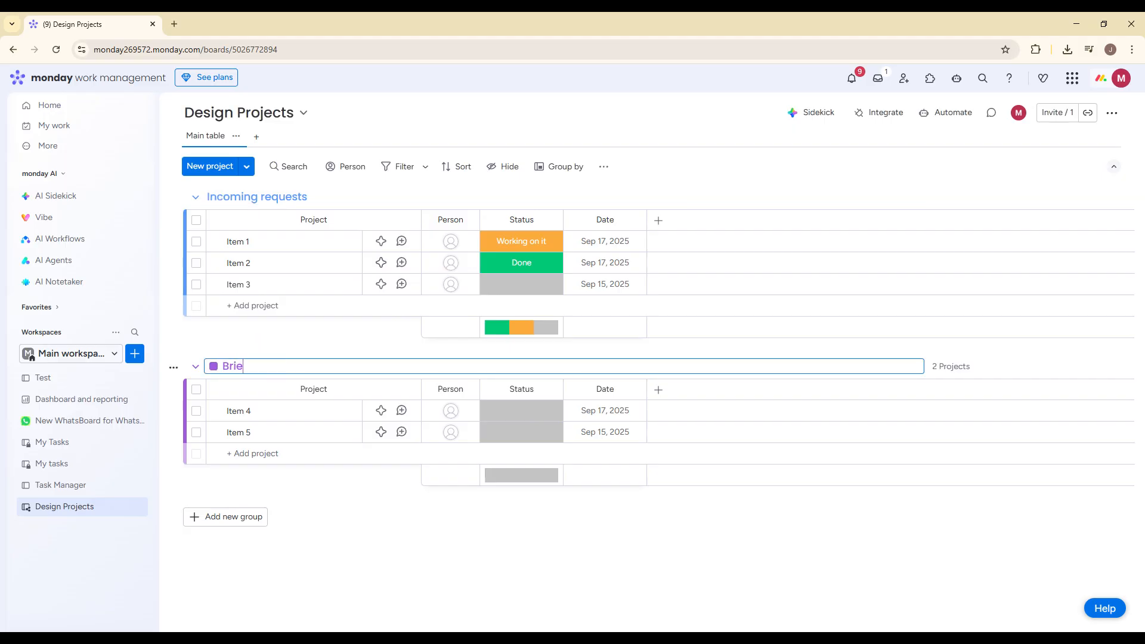
pyautogui.click(273, 245)
pyautogui.click(693, 125)
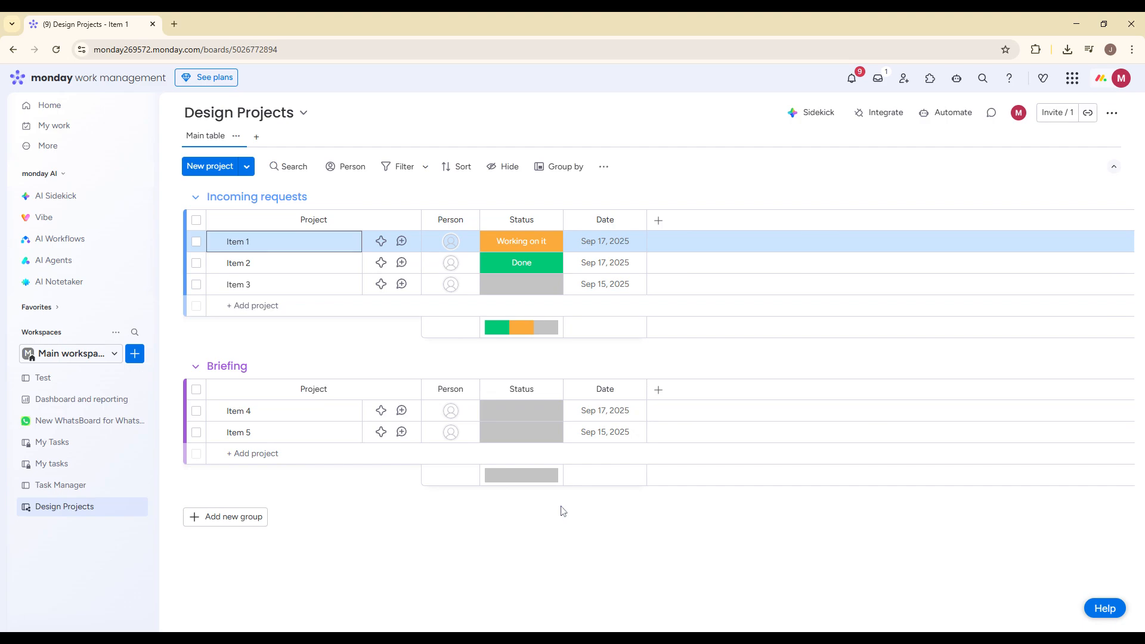
# Add a Priority column to the board and set Item 1's priority to Medium.
pyautogui.click(658, 220)
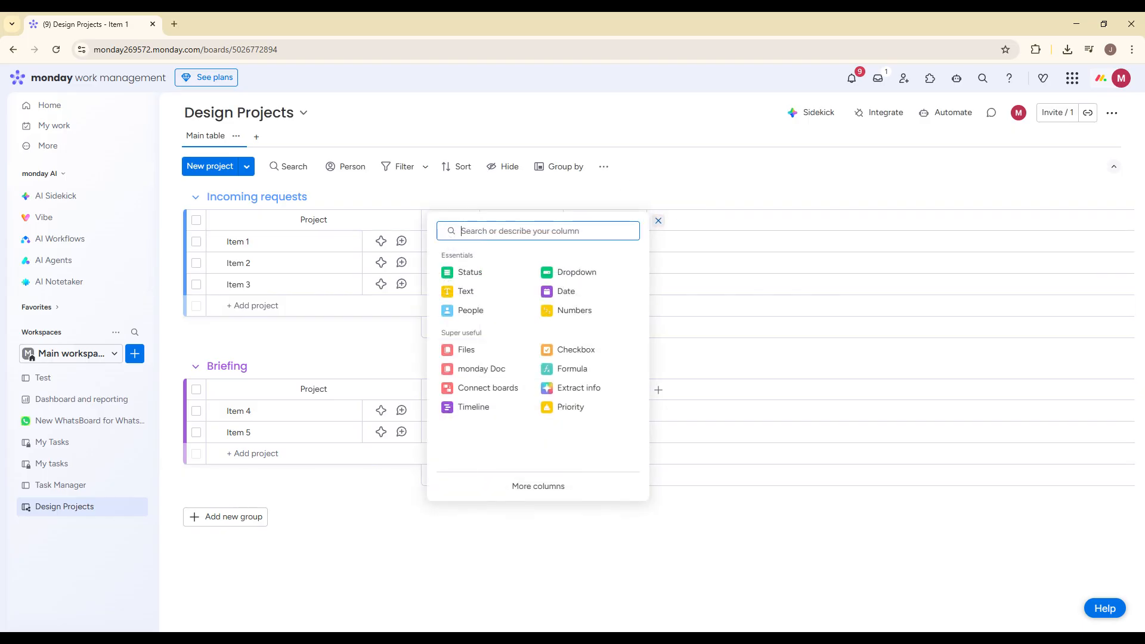
pyautogui.click(659, 220)
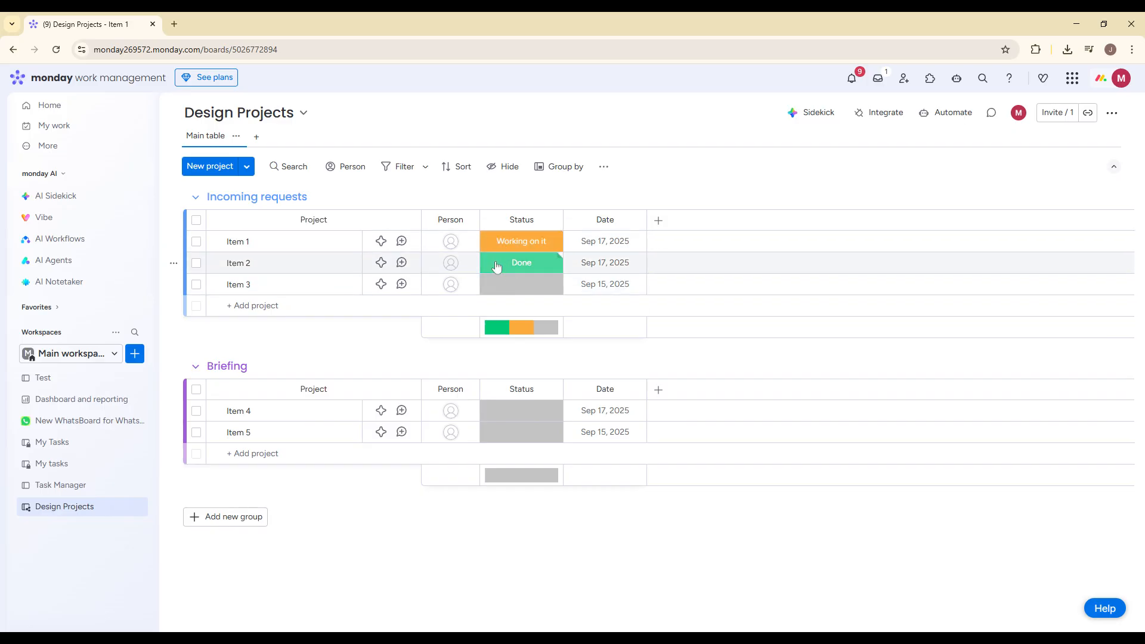
pyautogui.click(659, 220)
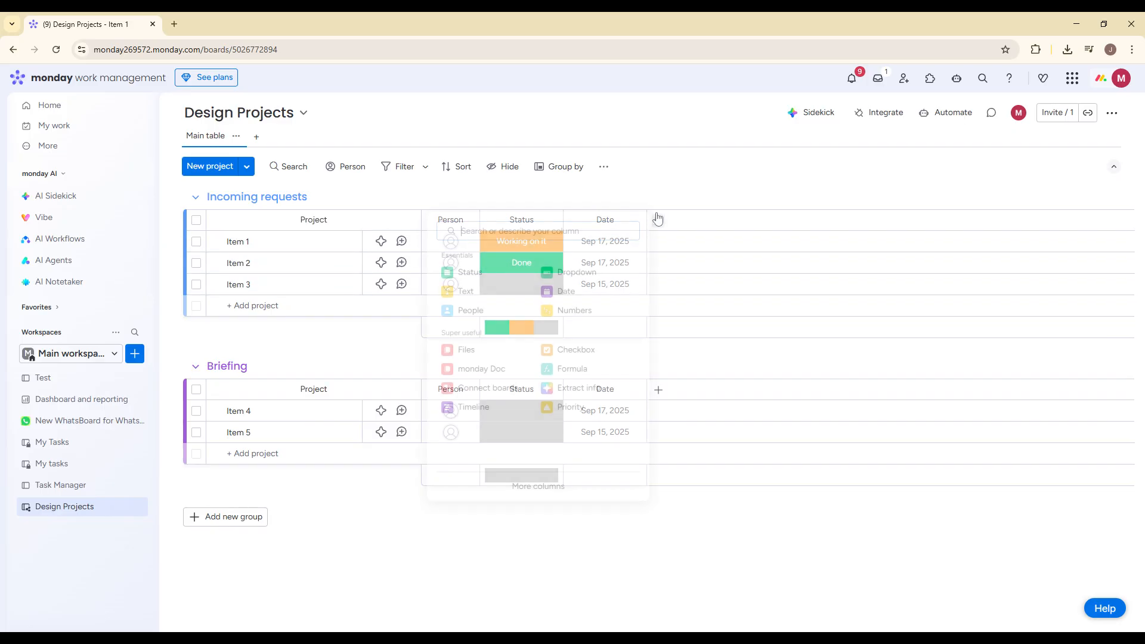
pyautogui.click(567, 409)
pyautogui.click(688, 242)
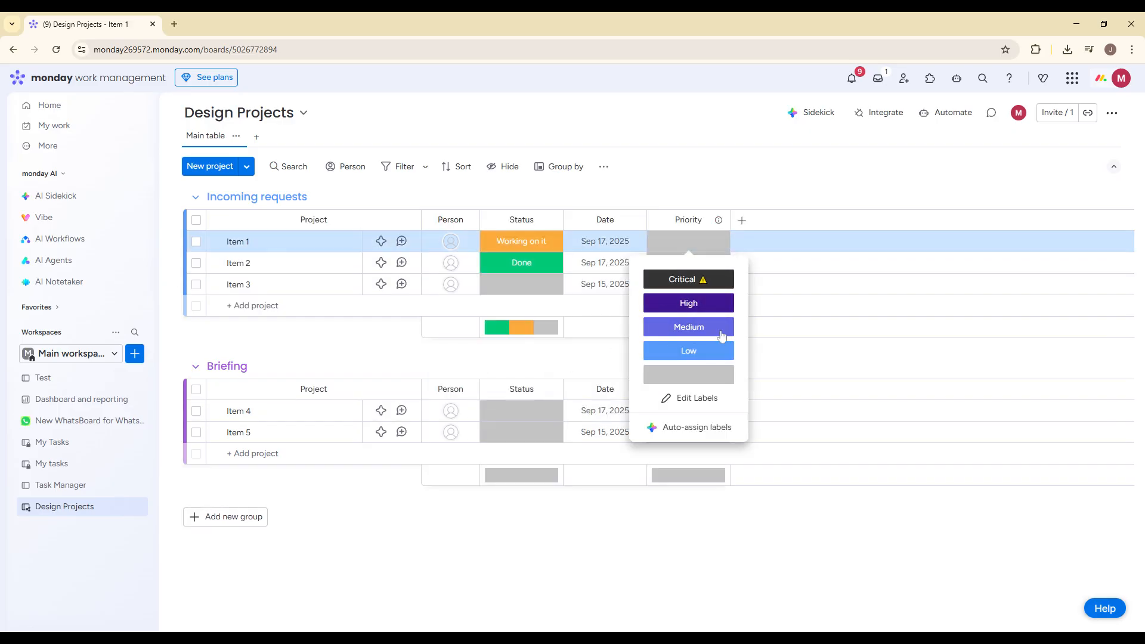
pyautogui.click(686, 326)
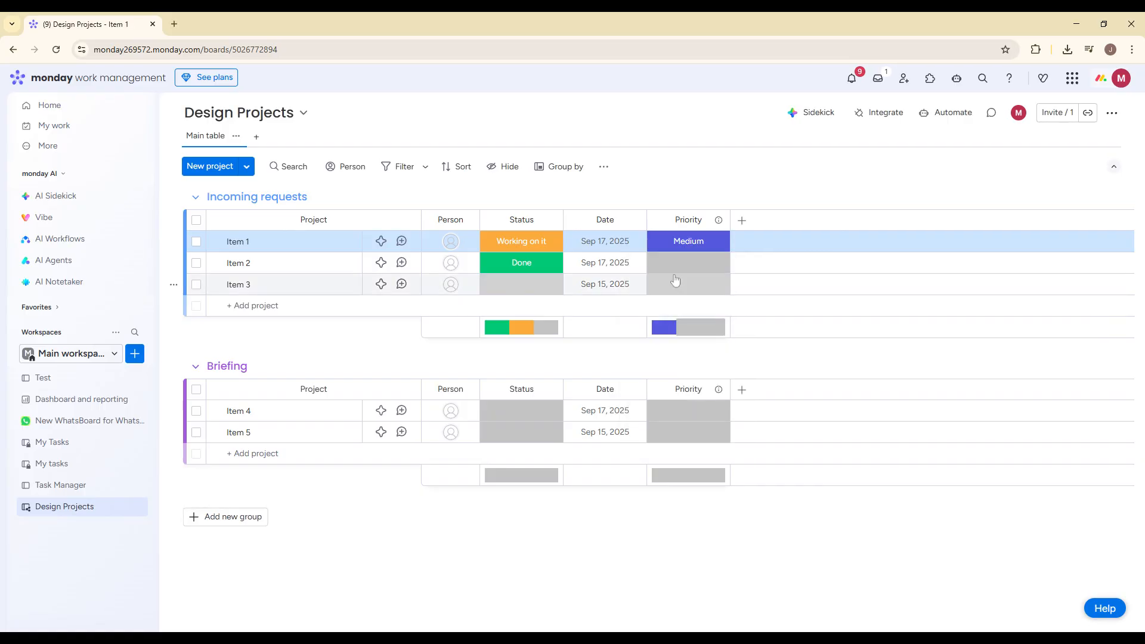
# Rename the Date column as "Deadline".
pyautogui.click(742, 220)
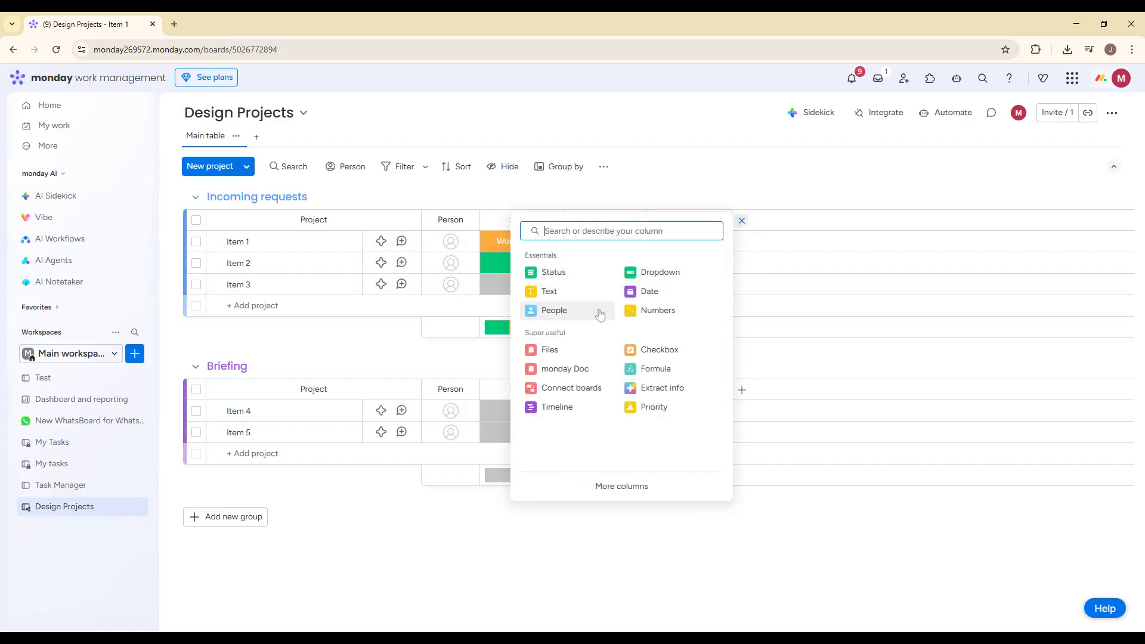
pyautogui.click(649, 178)
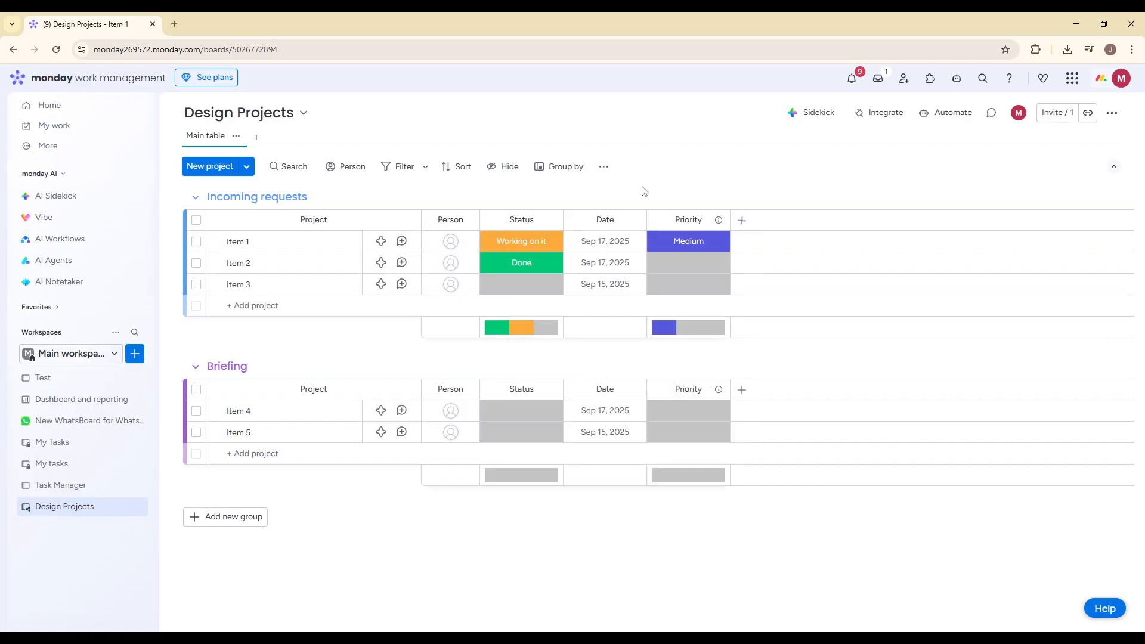
pyautogui.click(602, 222)
pyautogui.write('Deadline')
# Rename the Person column as "Requester".
pyautogui.click(451, 219)
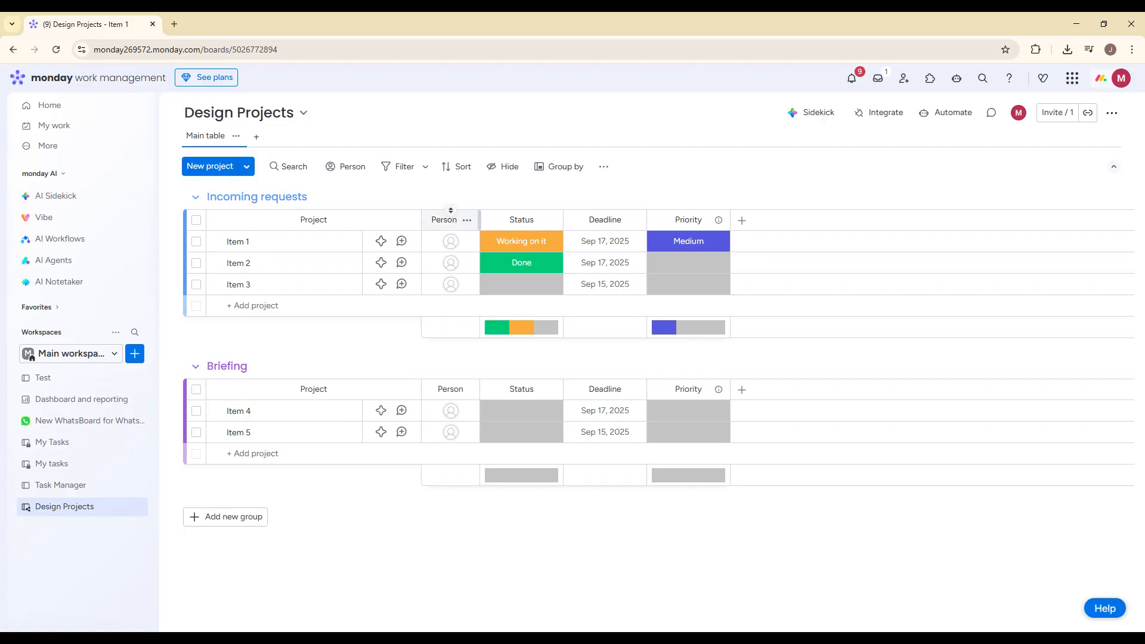
pyautogui.write('r')
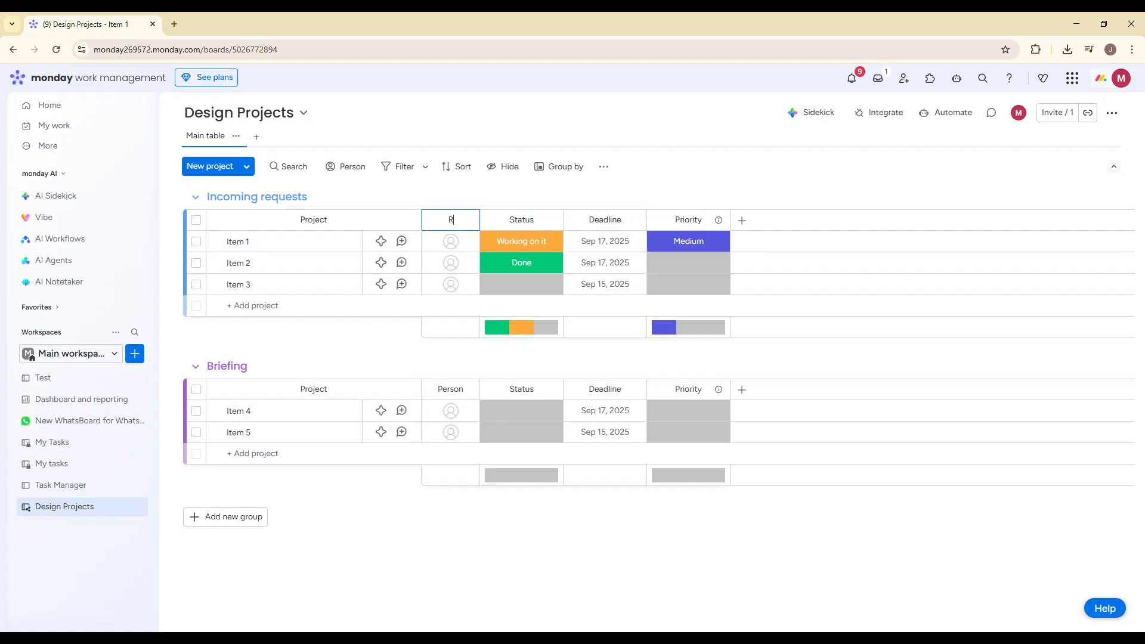
pyautogui.write('equester')
pyautogui.press('Return')
# Find the Files column type and add it after the Priority column.
pyautogui.click(742, 220)
pyautogui.write('f')
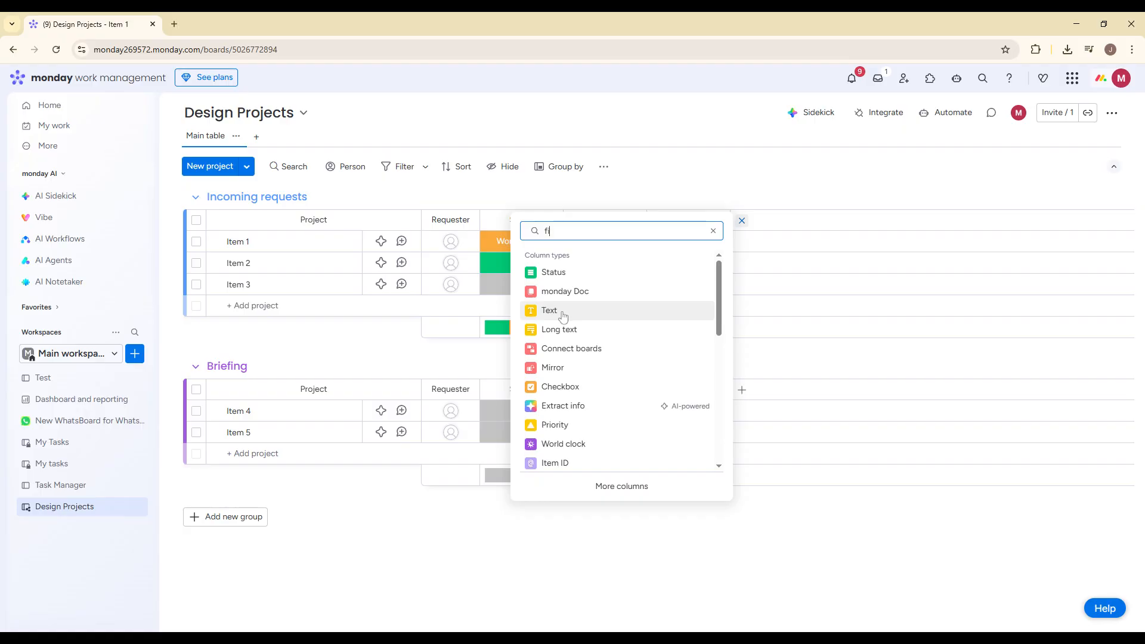
pyautogui.write('il')
pyautogui.click(603, 297)
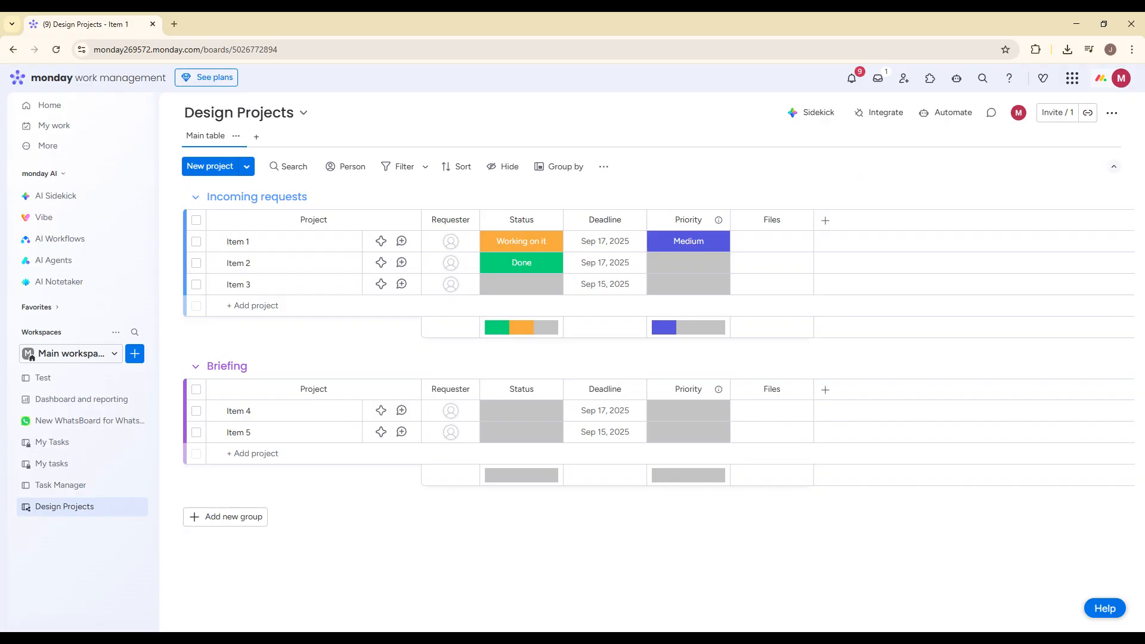
# Add a Text column after Files and name it "Notes".
pyautogui.click(825, 220)
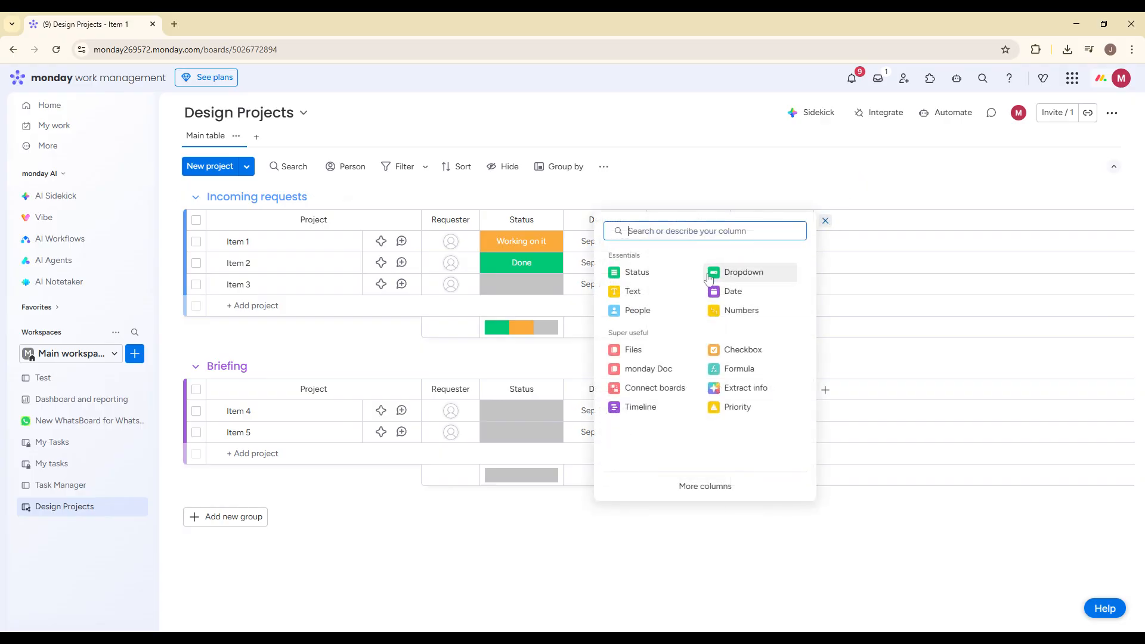
pyautogui.click(669, 291)
pyautogui.click(855, 220)
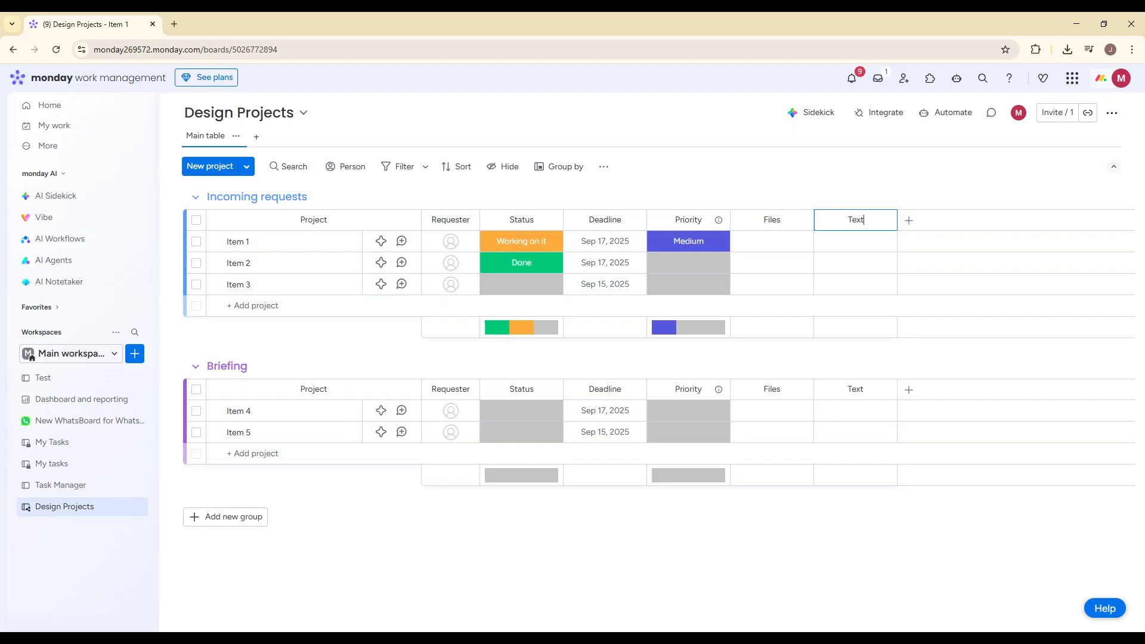
pyautogui.write('Notes')
pyautogui.press('Return')
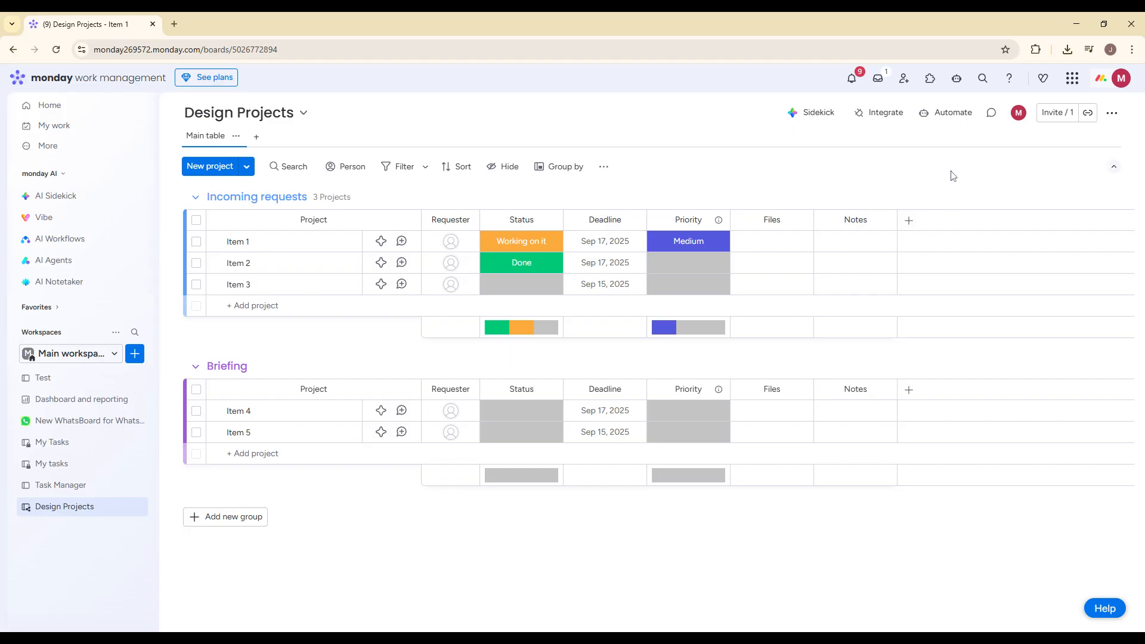
# Search the column types for "time" and add a Time tracking column after Notes.
pyautogui.click(909, 221)
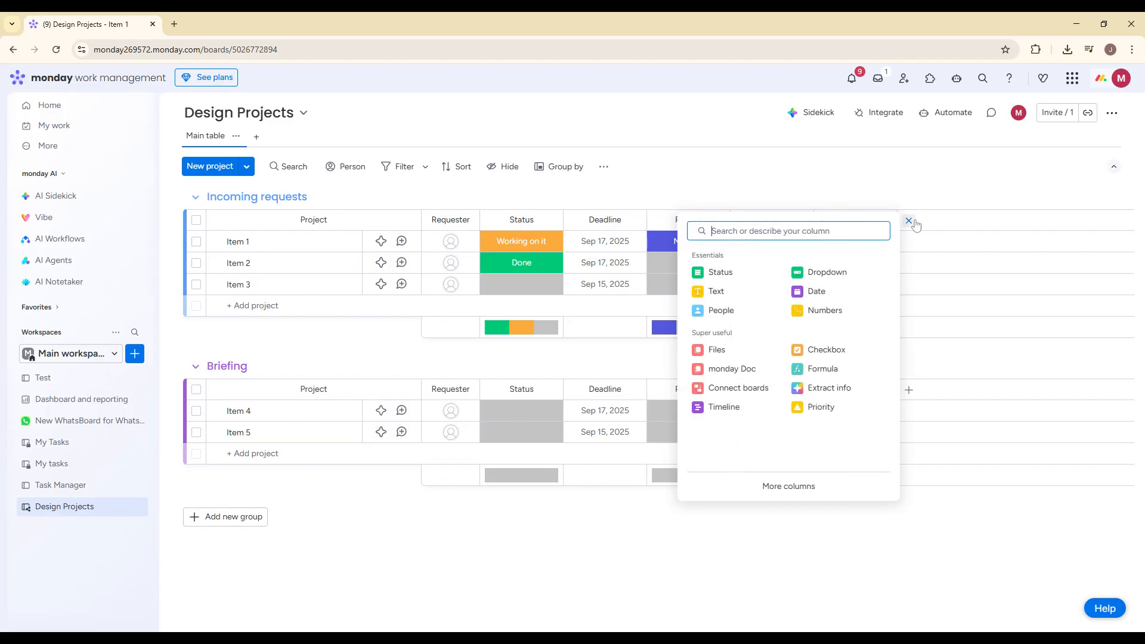
pyautogui.write('time')
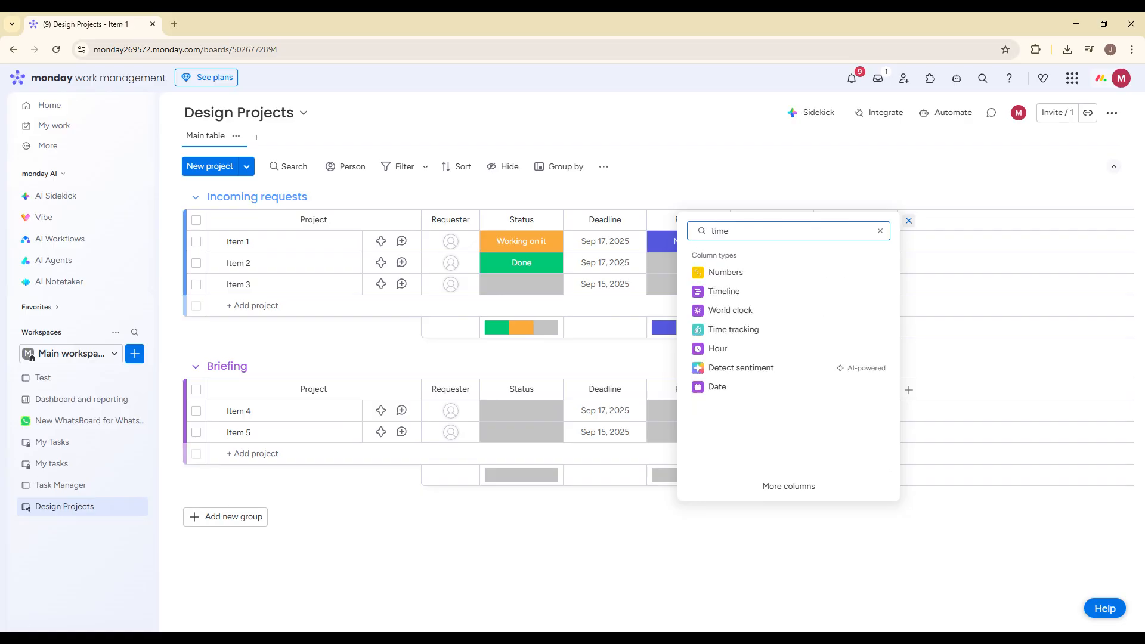
pyautogui.click(754, 328)
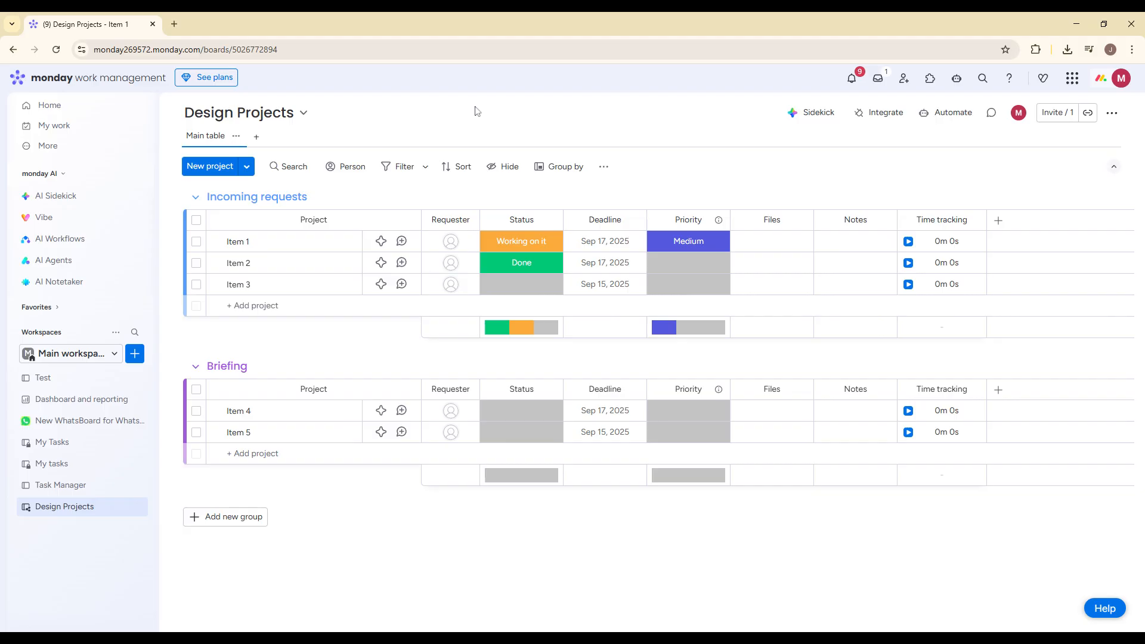
# Add a Form view to the Design Projects board.
pyautogui.click(256, 136)
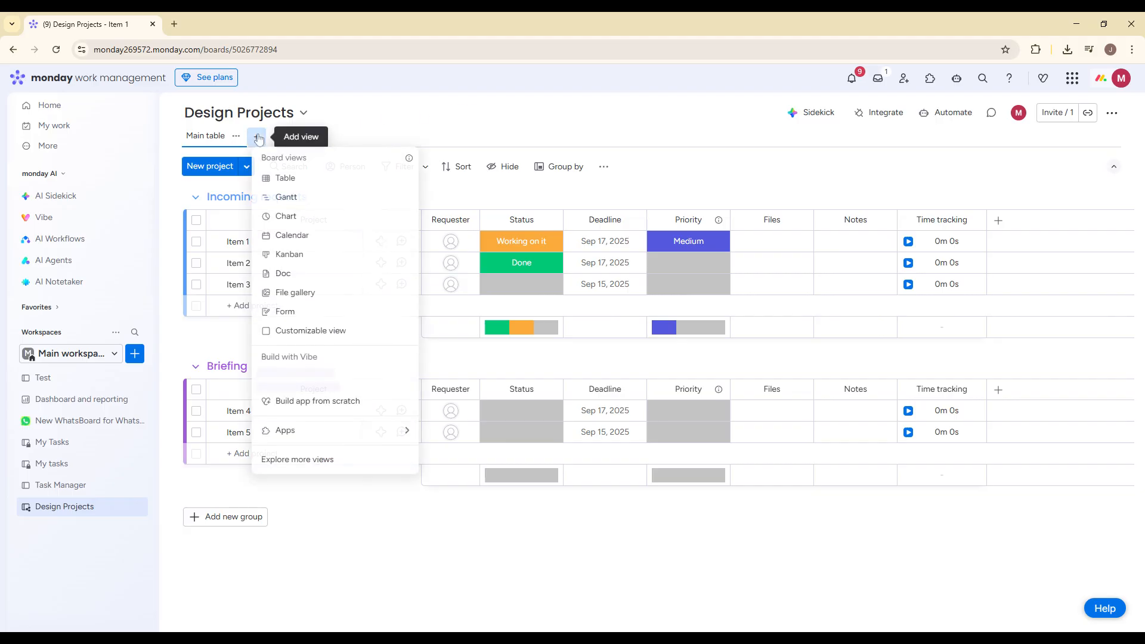
pyautogui.click(286, 307)
pyautogui.click(256, 137)
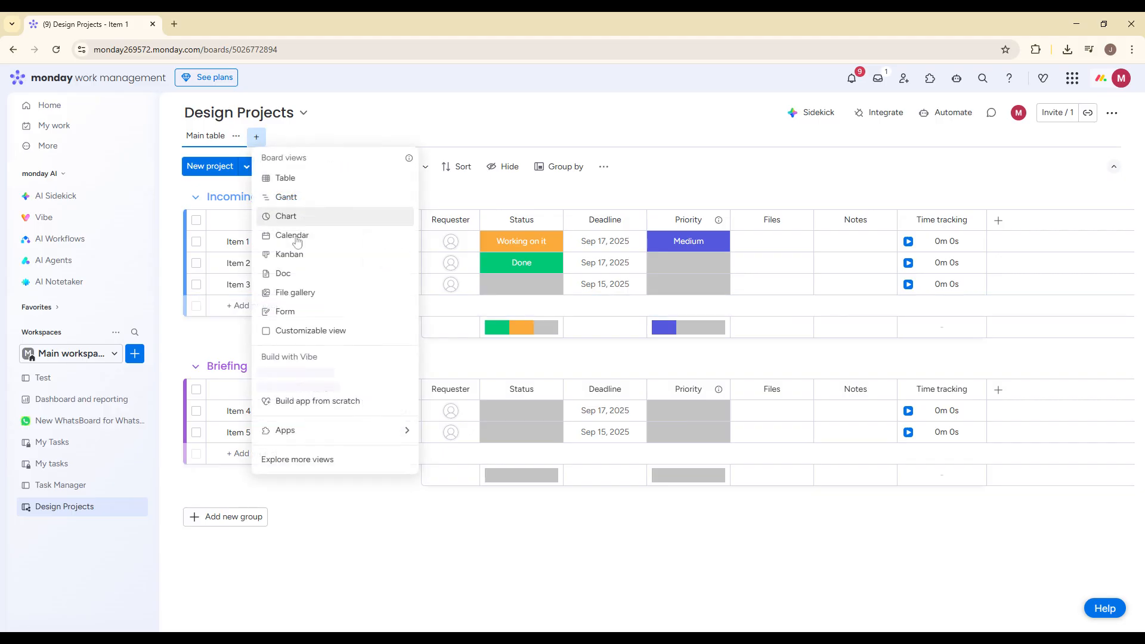
pyautogui.click(298, 307)
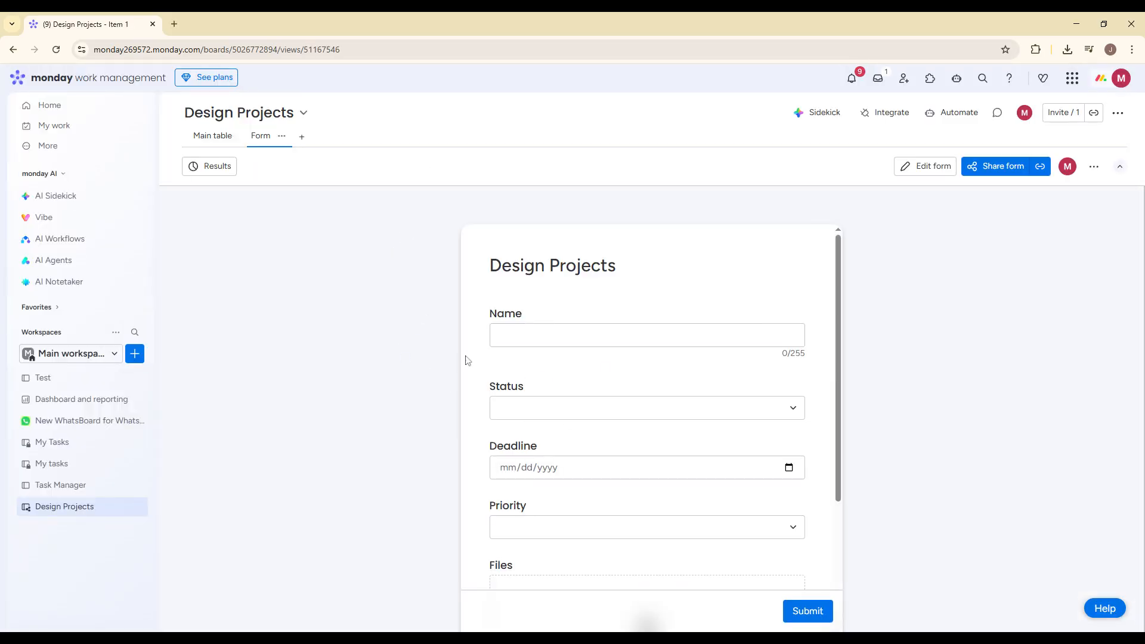
pyautogui.click(650, 335)
# Examine the form's link-sharing methods and sharing settings, and return to the board's main table.
pyautogui.click(1013, 169)
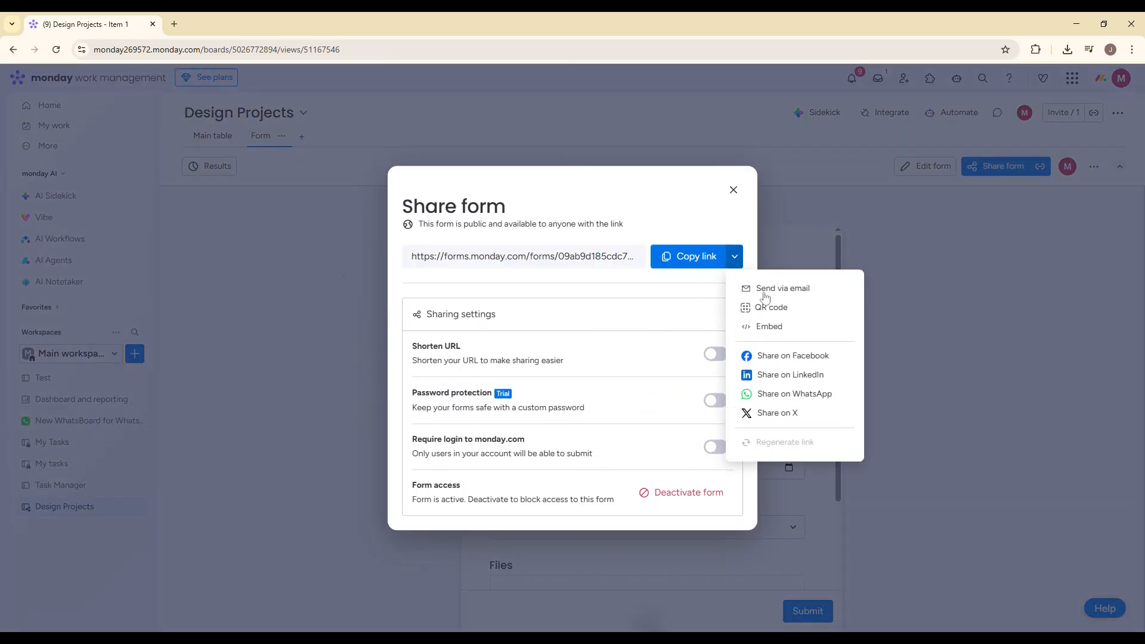
pyautogui.click(734, 256)
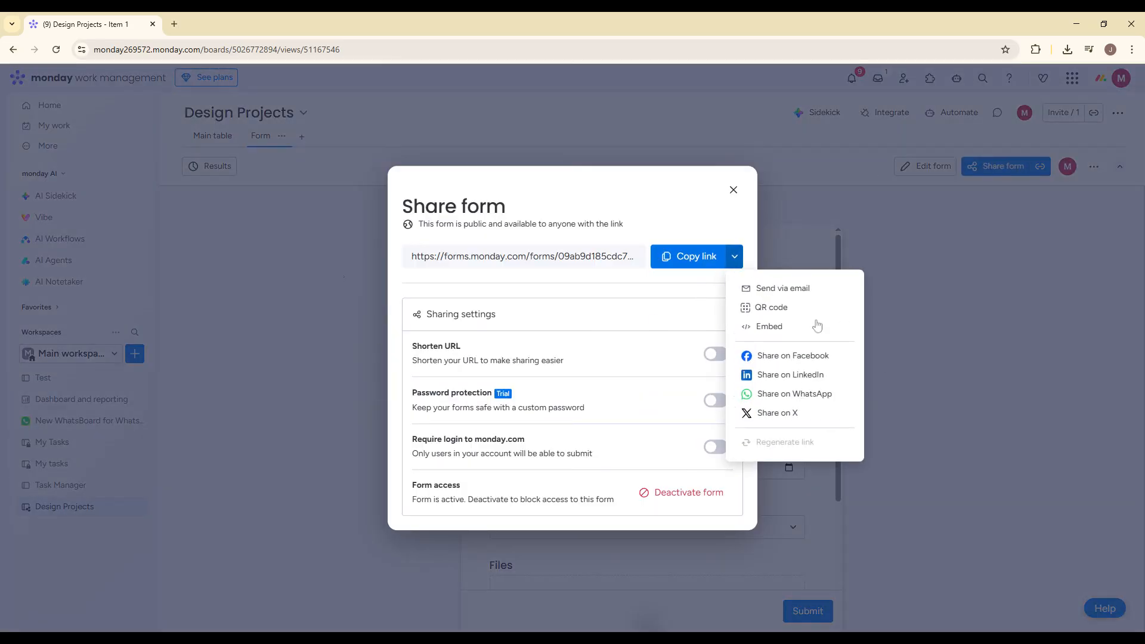
pyautogui.click(690, 256)
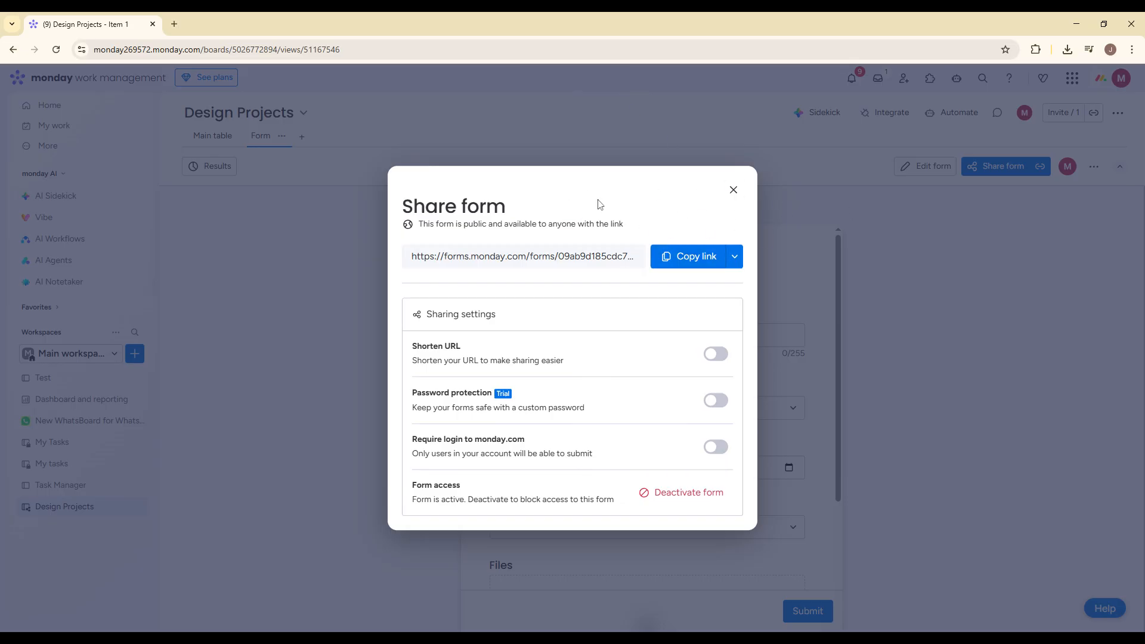
pyautogui.click(732, 189)
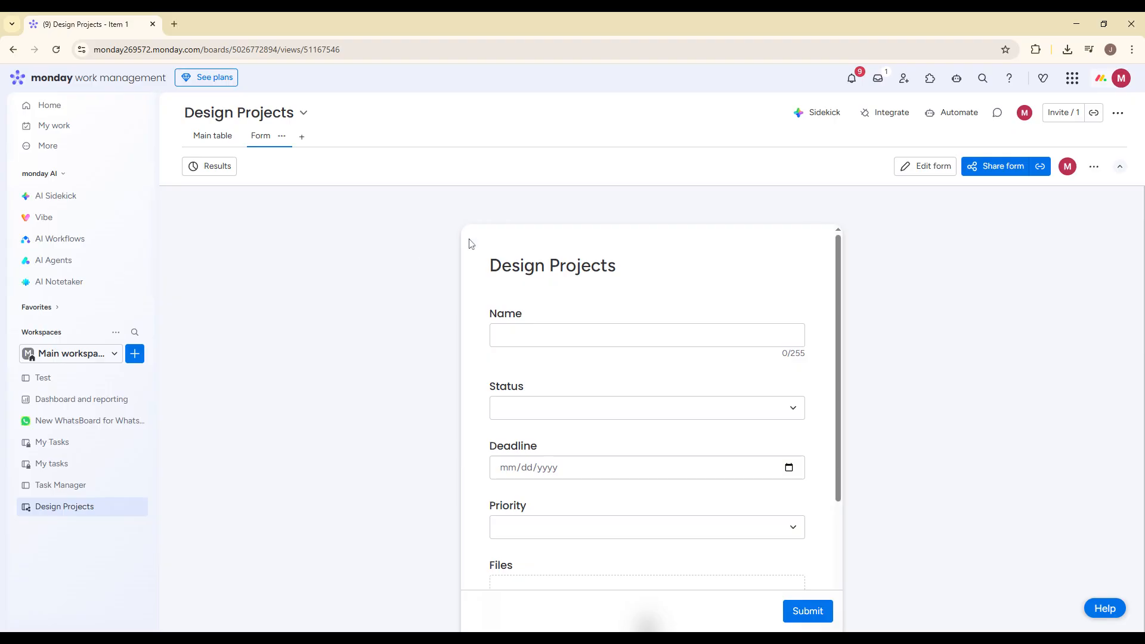
pyautogui.click(213, 136)
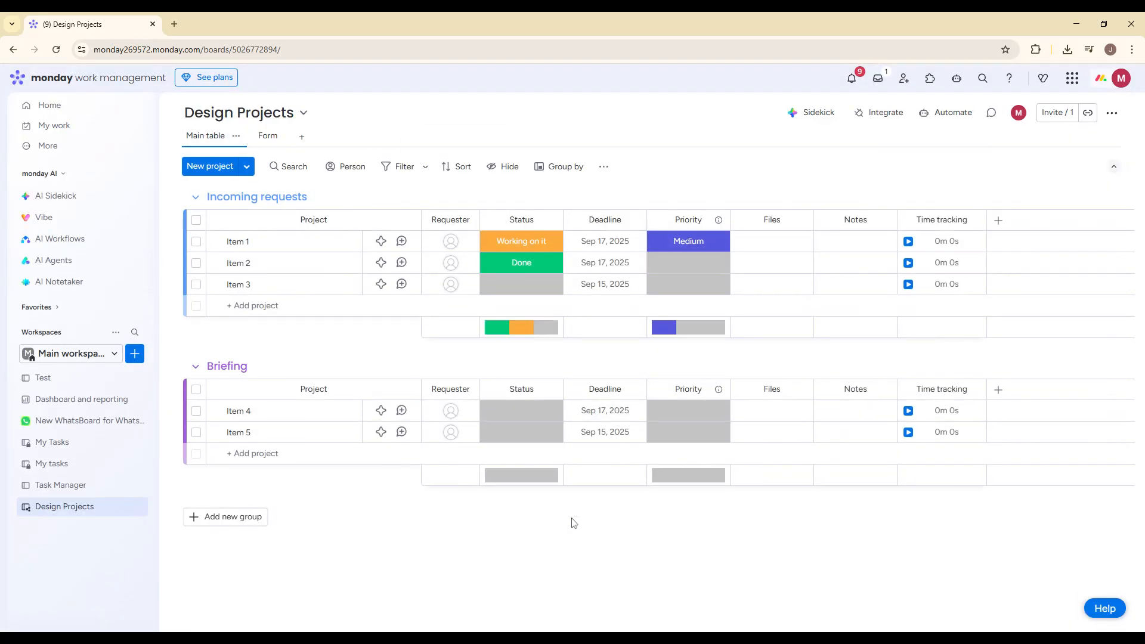